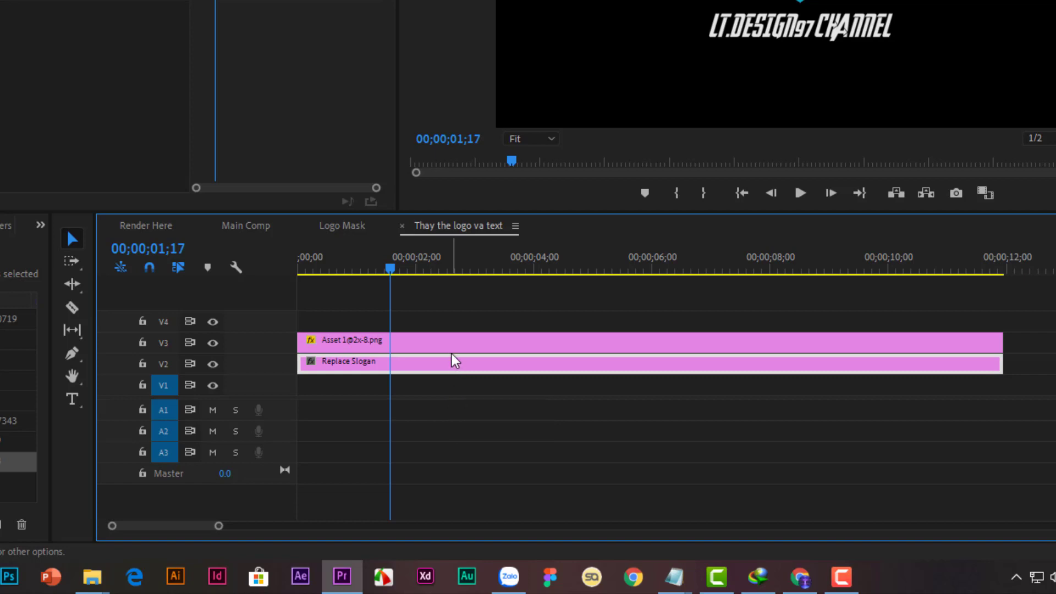
click(455, 350)
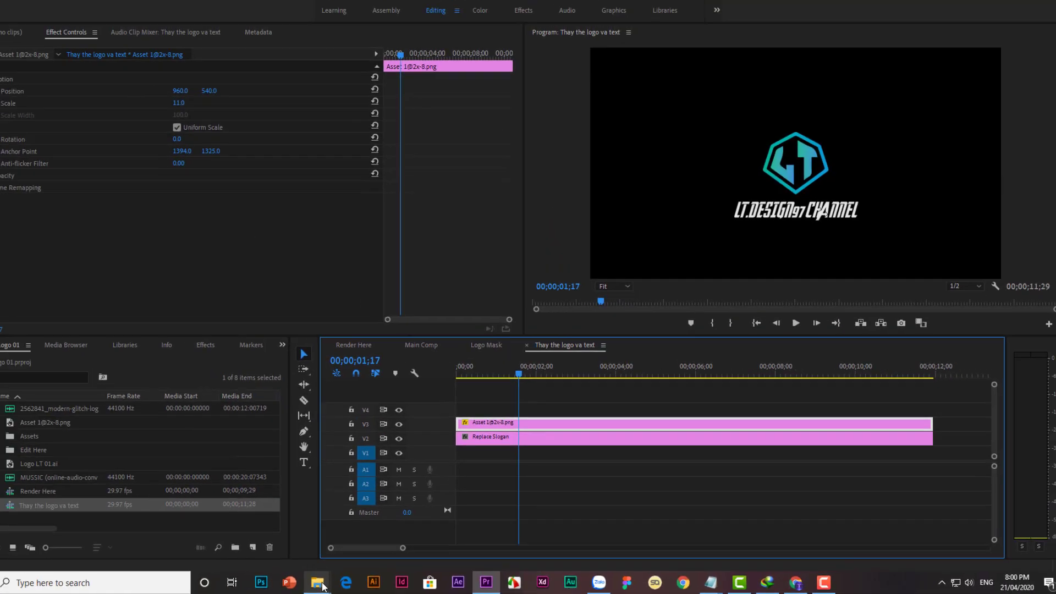
mouse_move(321, 585)
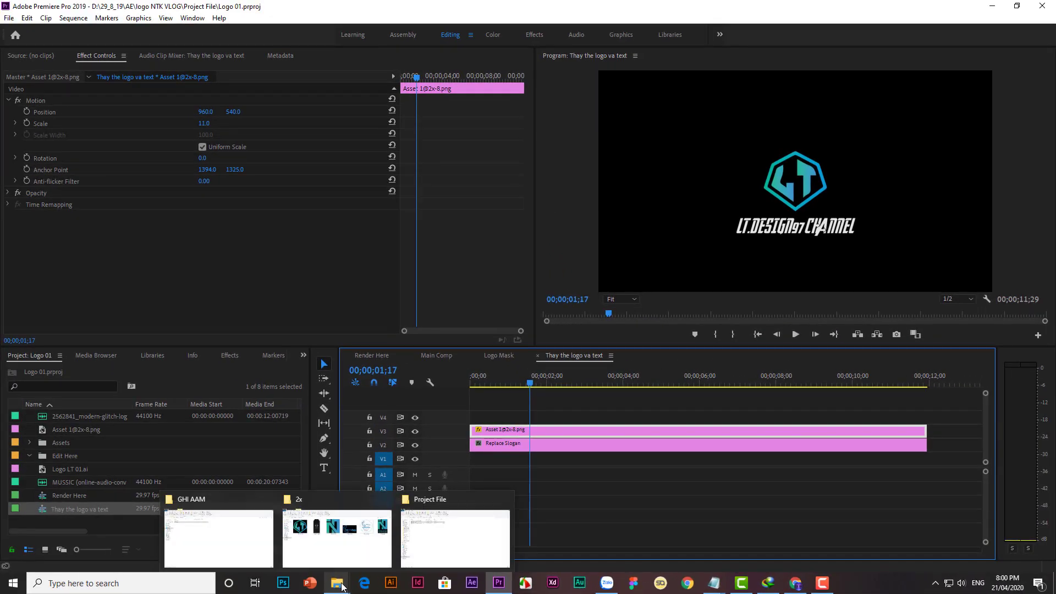
click(328, 551)
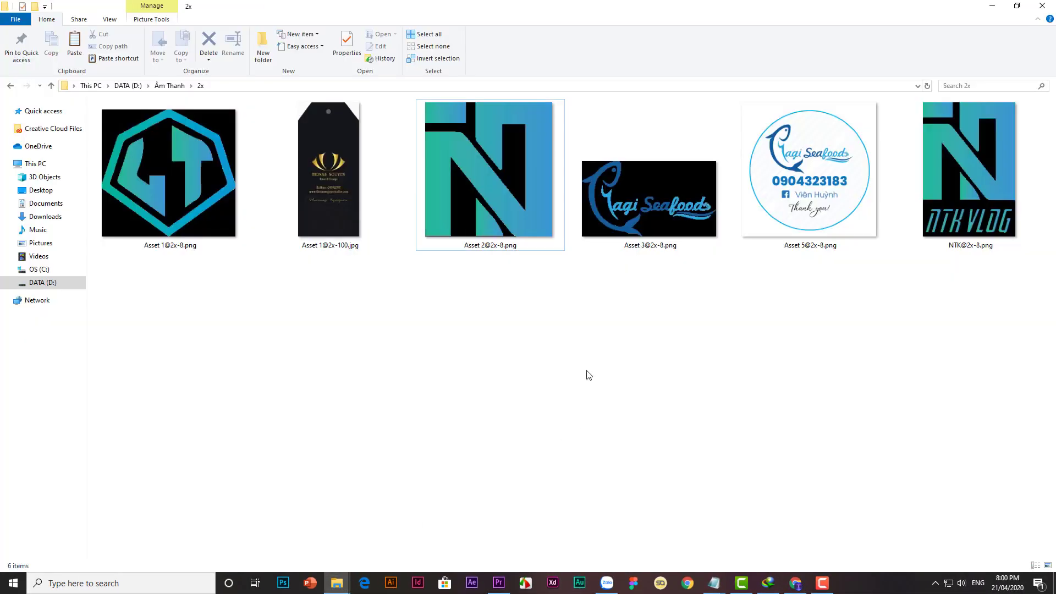
click(510, 200)
drag(519, 215, 467, 414)
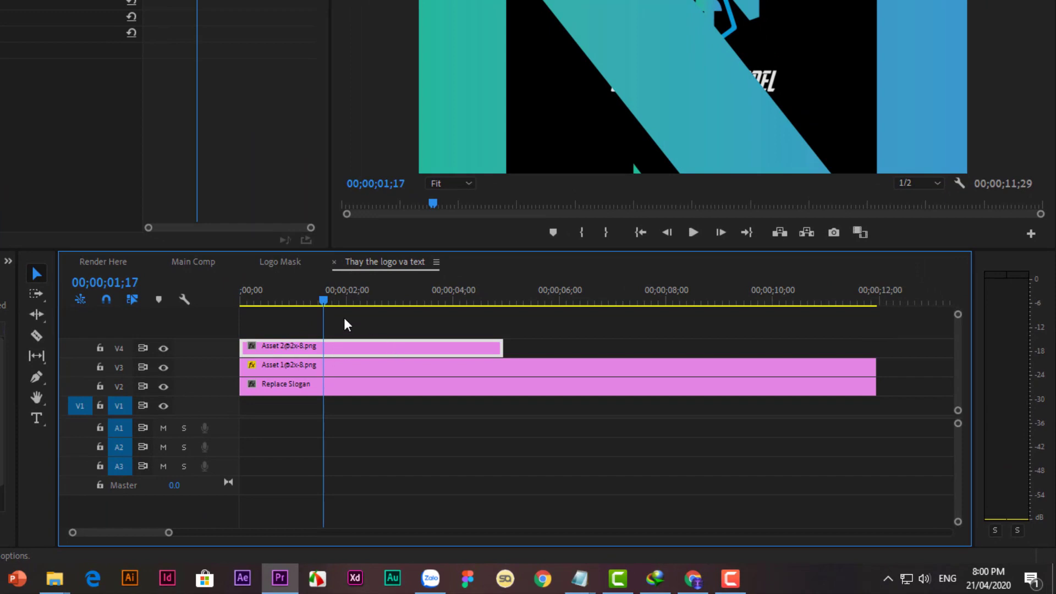
click(501, 345)
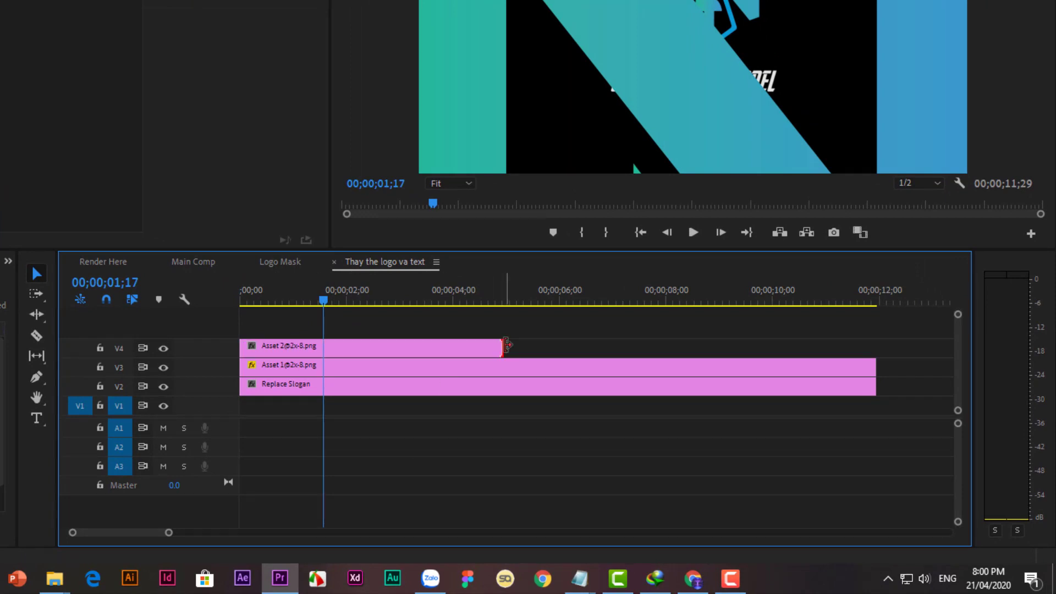
drag(492, 346, 874, 346)
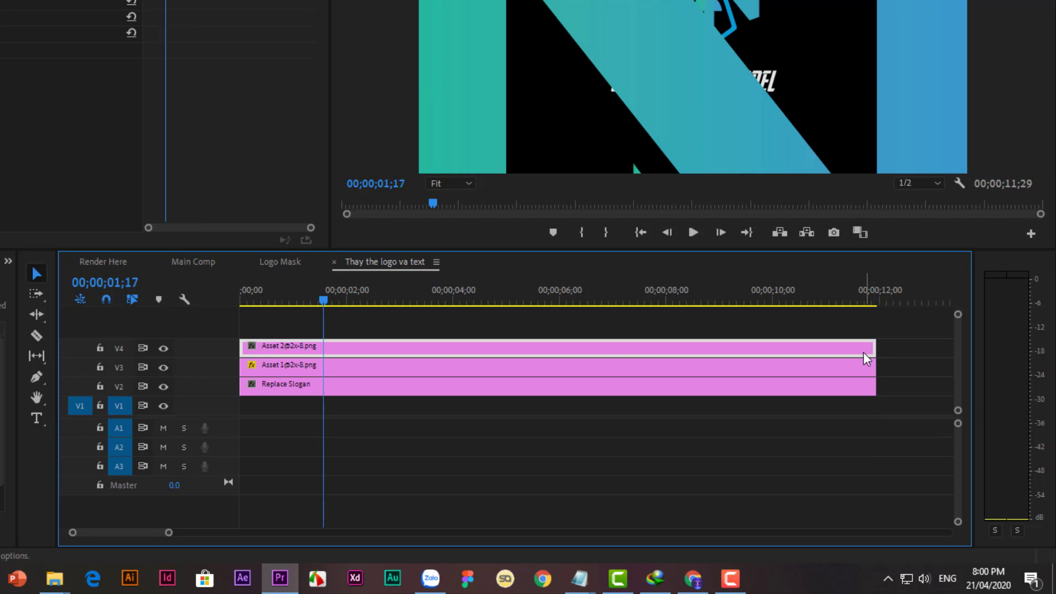
click(714, 367)
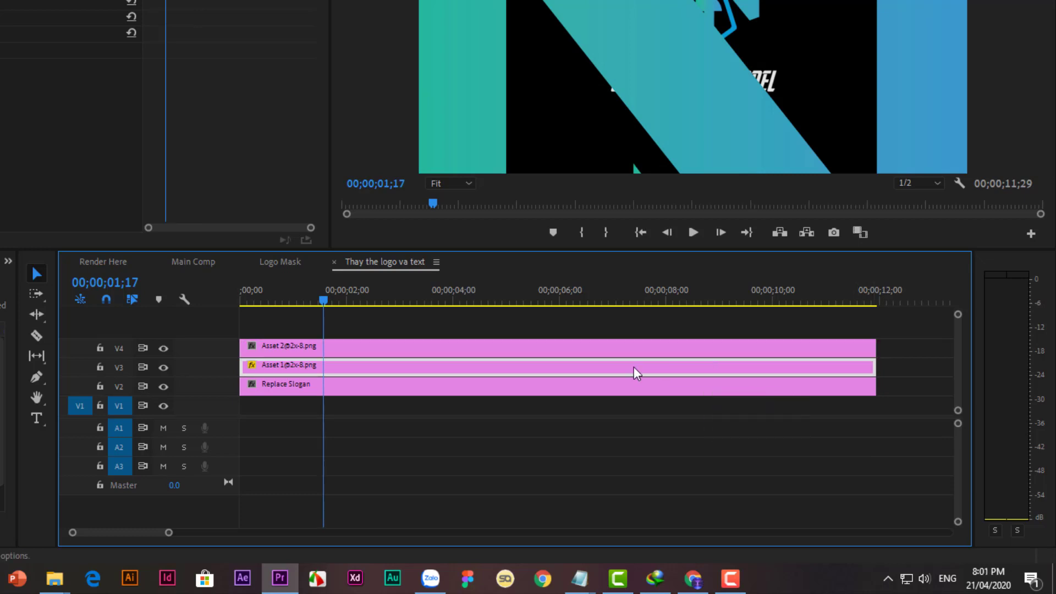
click(165, 365)
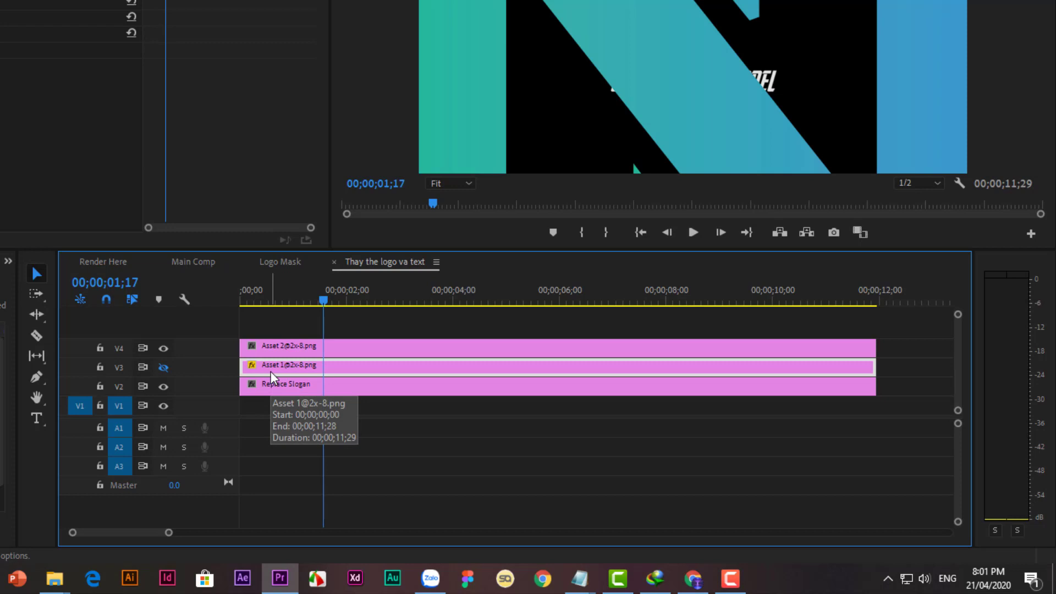
key(Delete)
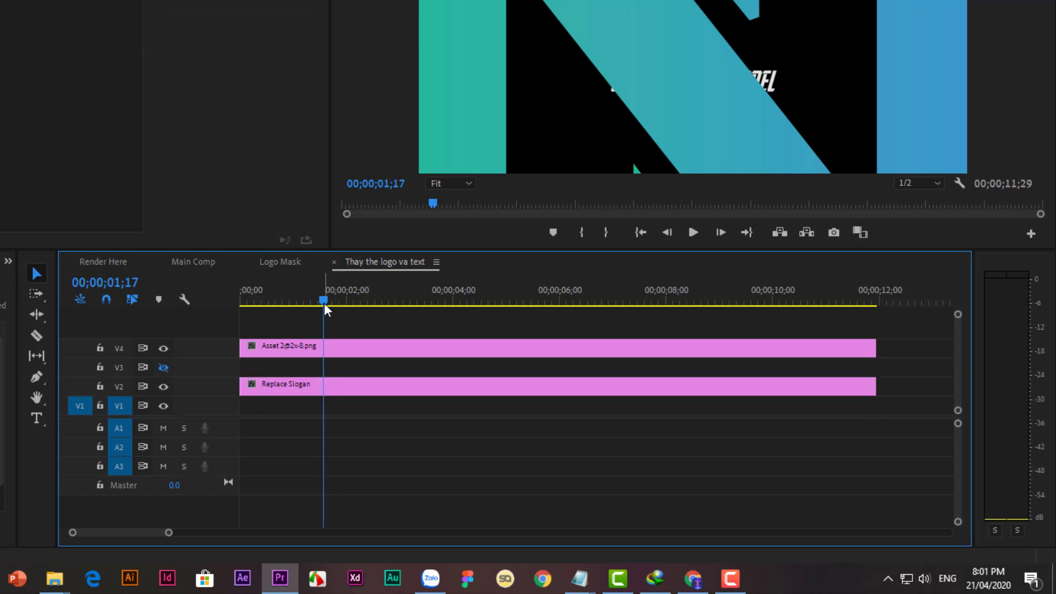
click(165, 368)
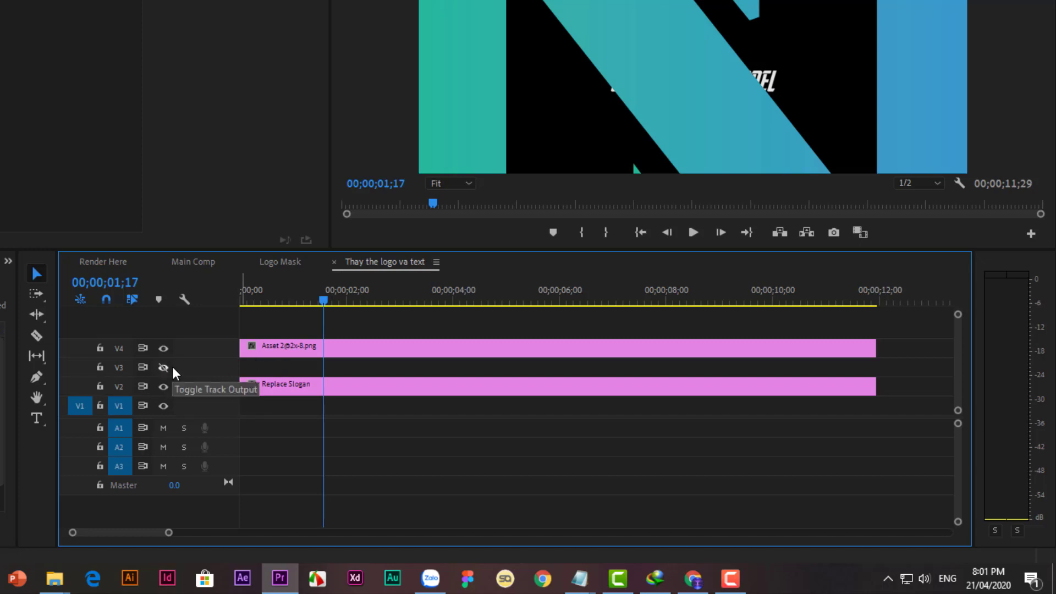
key(ctrl+z)
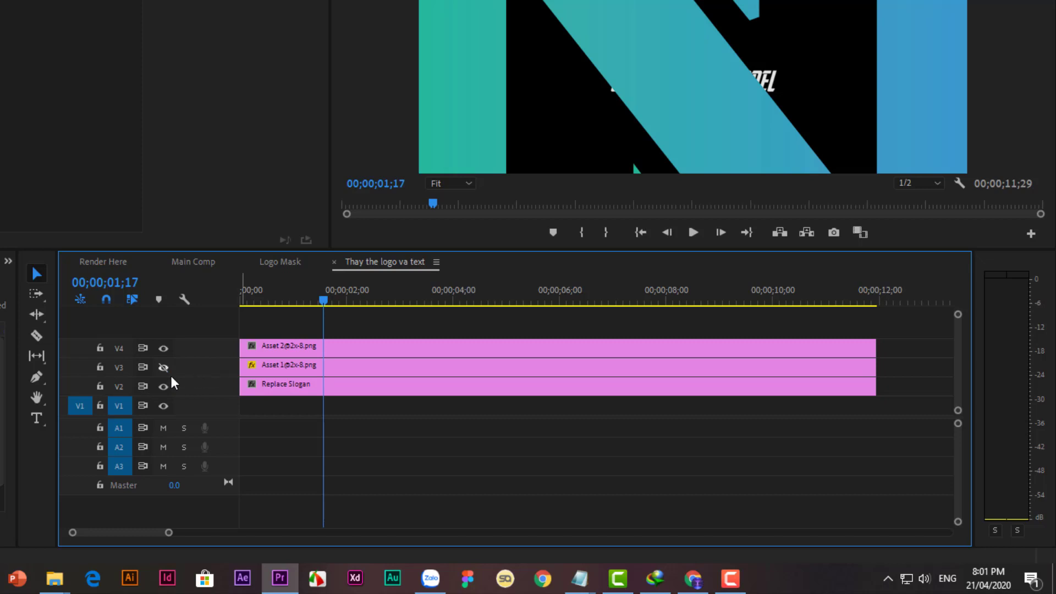
click(166, 370)
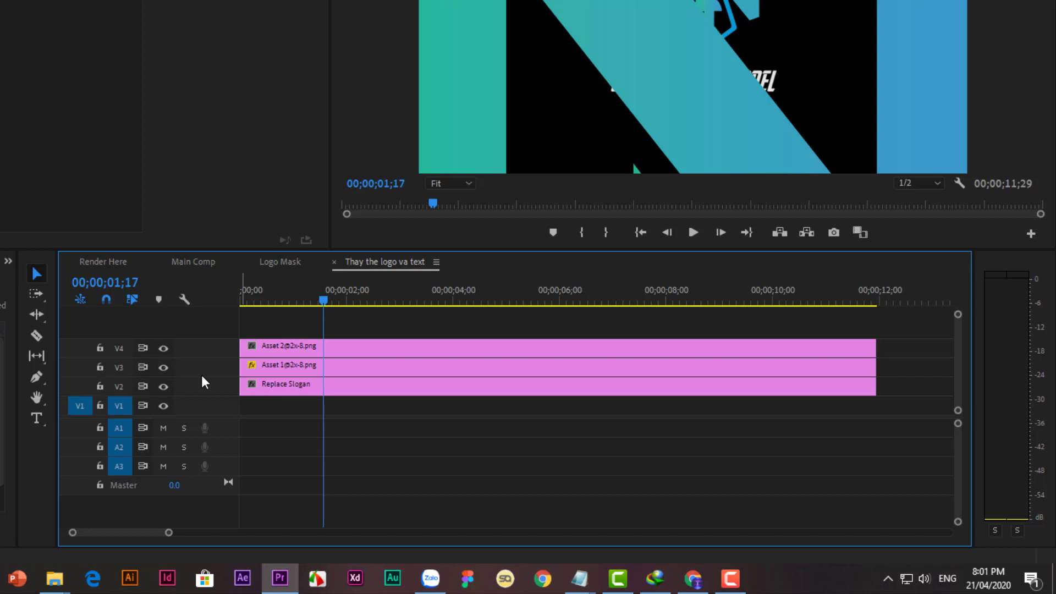
click(371, 341)
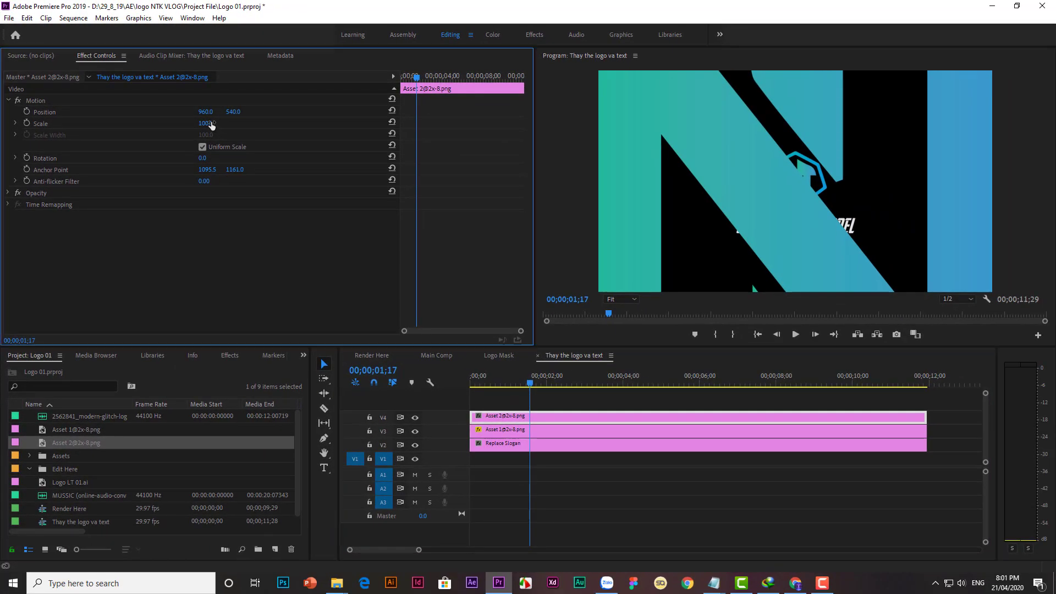
drag(210, 124, 160, 124)
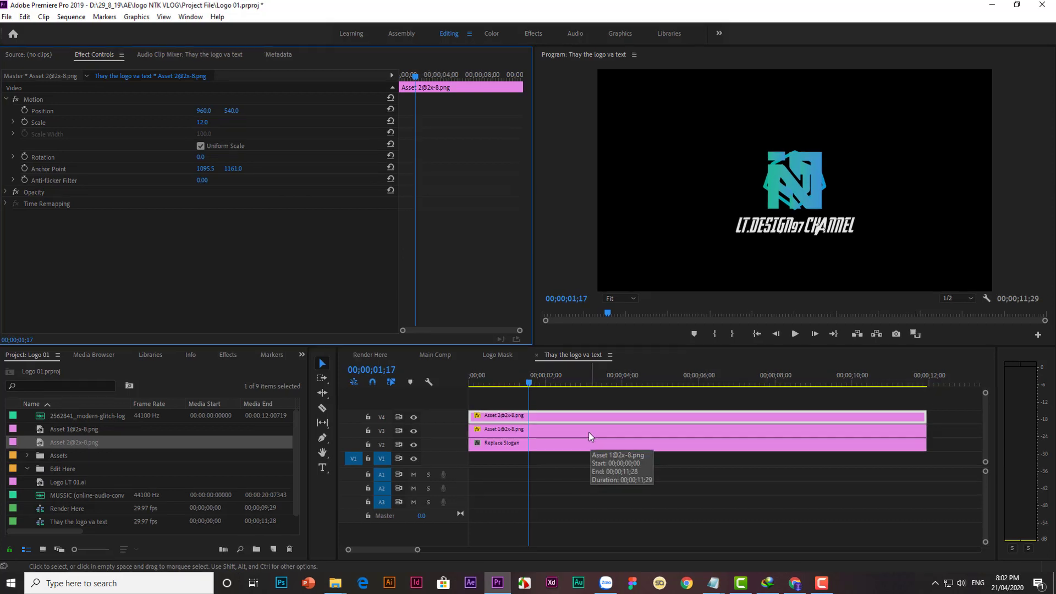
click(414, 393)
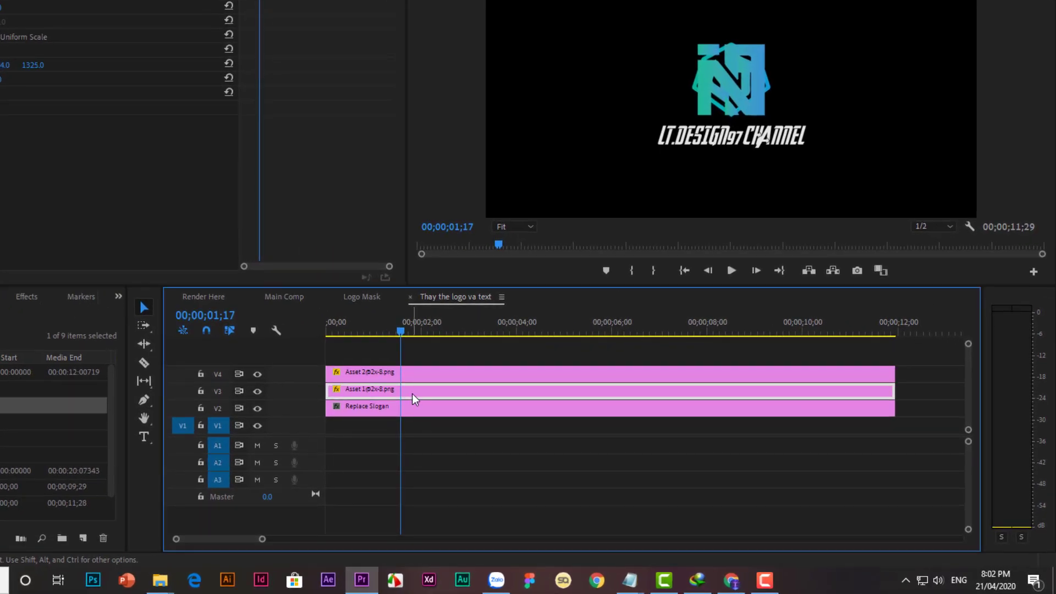
click(257, 390)
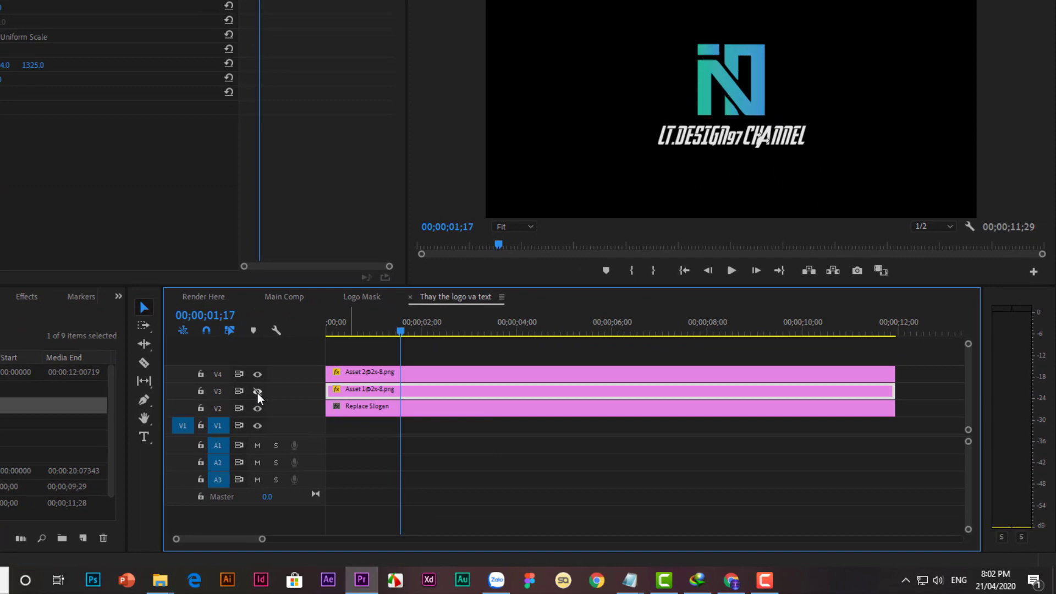
key(Delete)
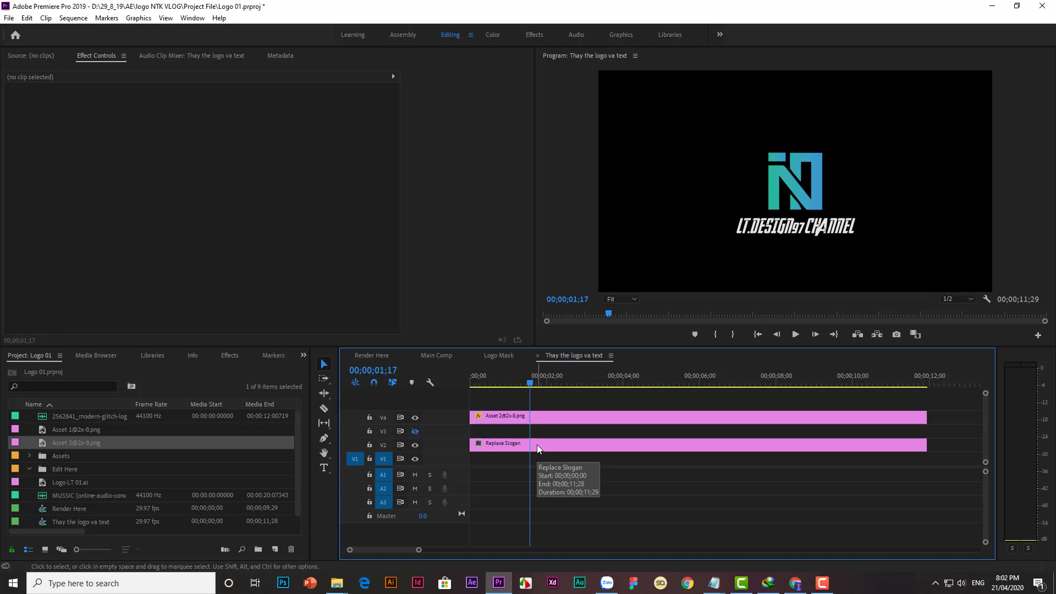
Open the Replace Slogan title for editing and set its font family to SVN-Batman Forever Alternate.
click(565, 447)
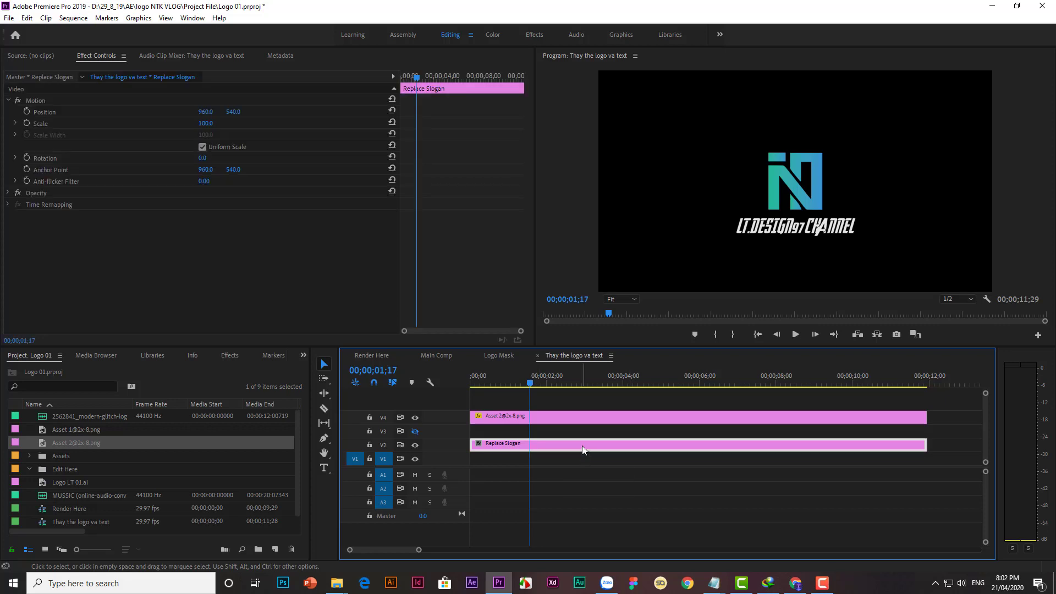
double_click(582, 445)
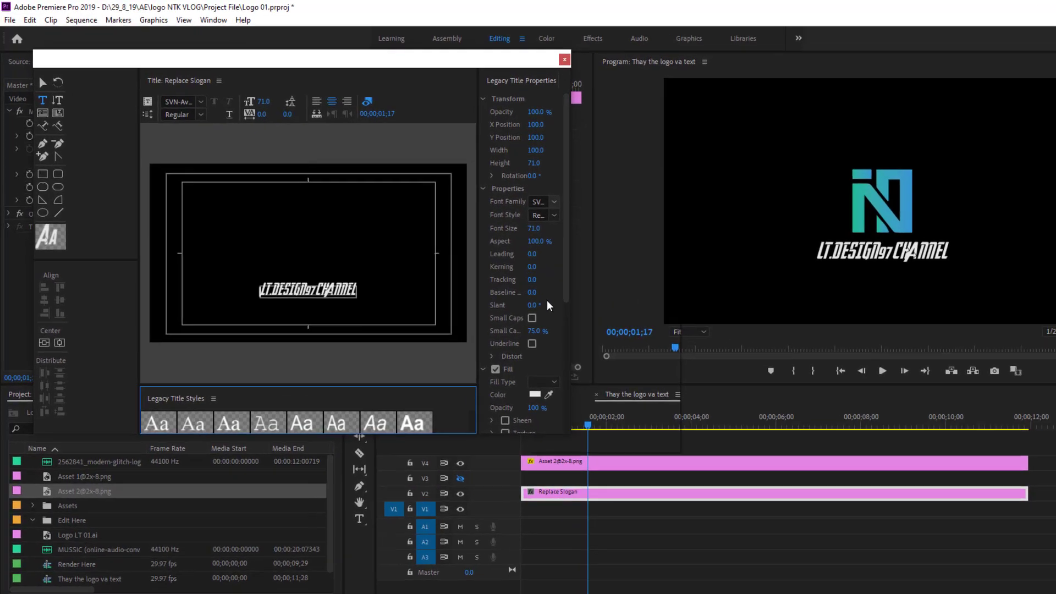
click(541, 201)
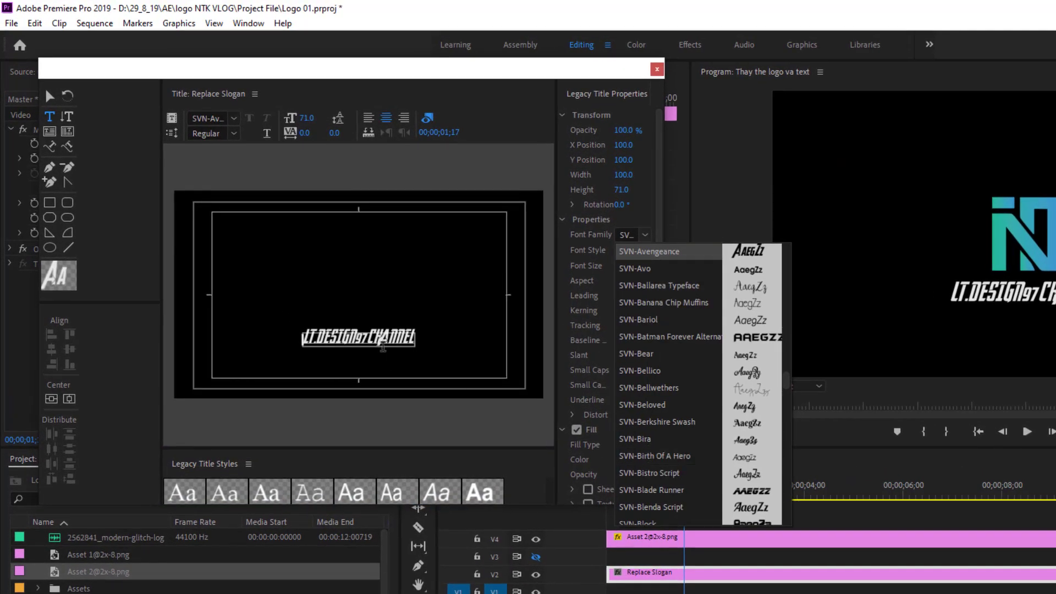
click(662, 474)
click(644, 239)
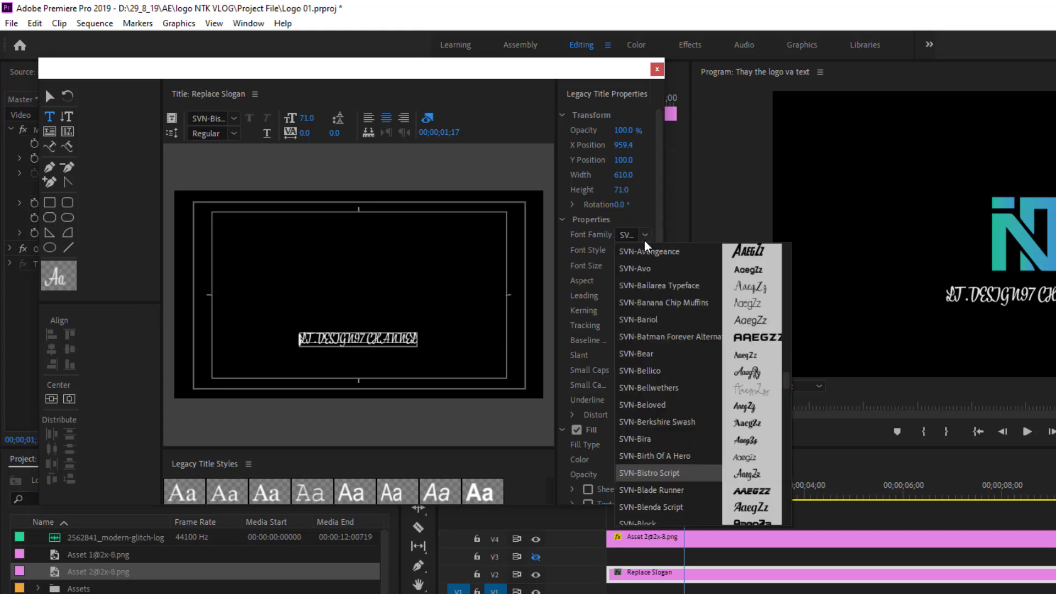
click(659, 337)
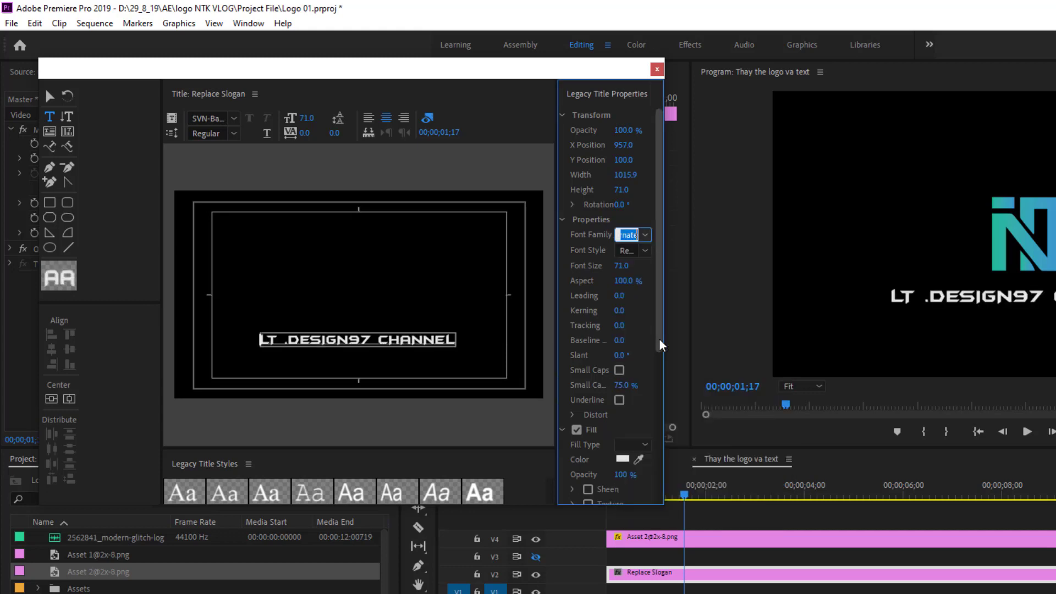
Replace the slogan text with "NTK CHANNEL" and close the title editor.
click(377, 340)
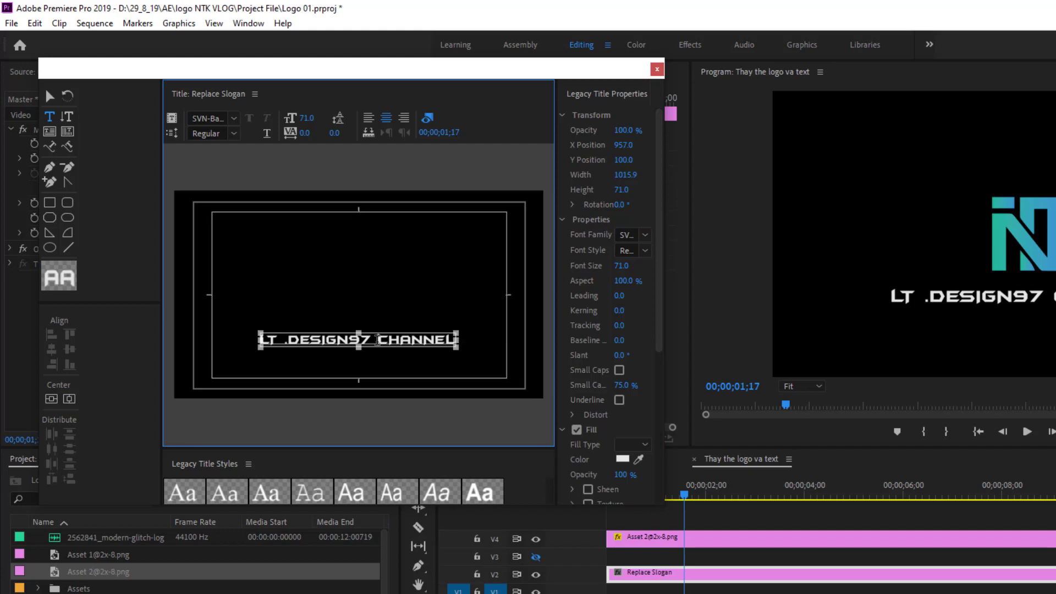
key(ctrl+a)
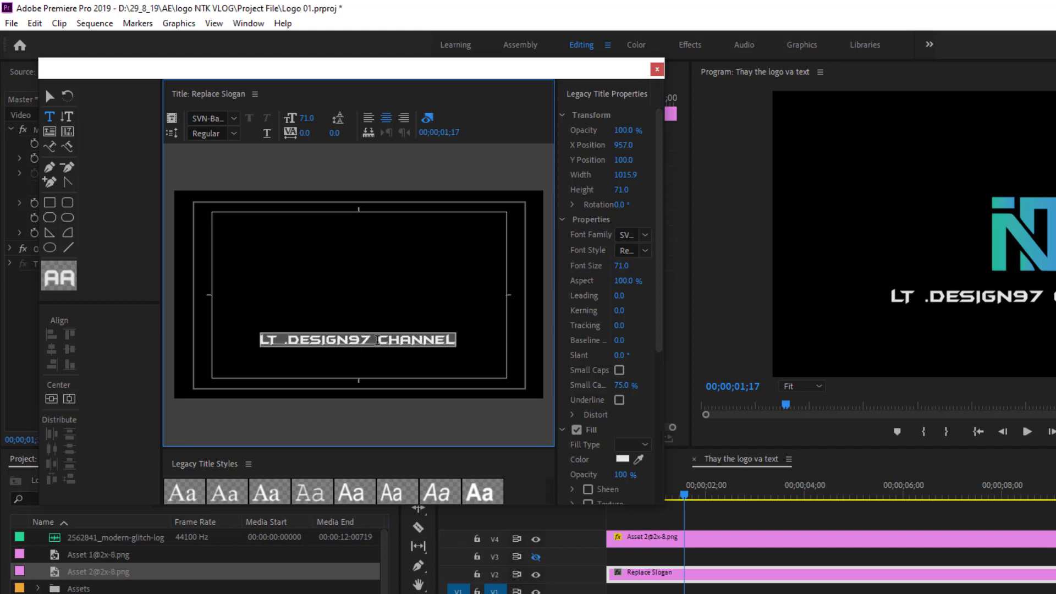
text(NT)
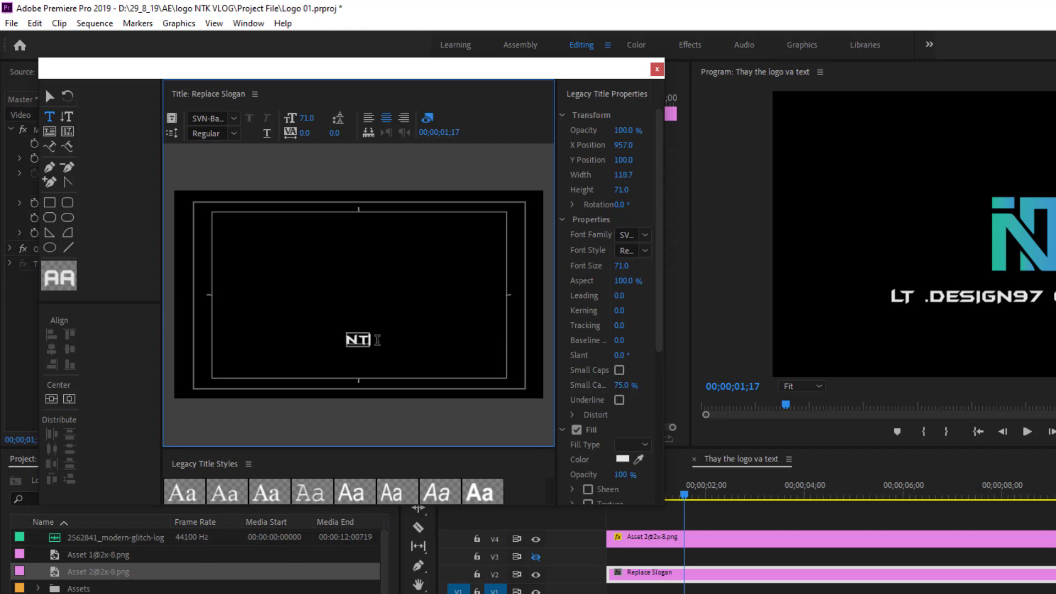
text(K C)
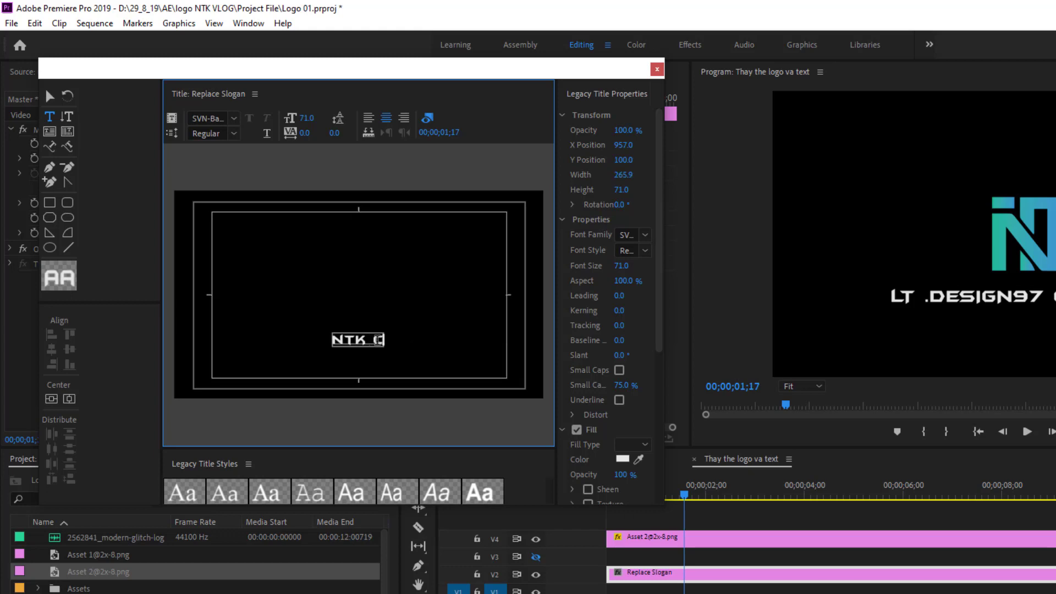
text(HANNEL)
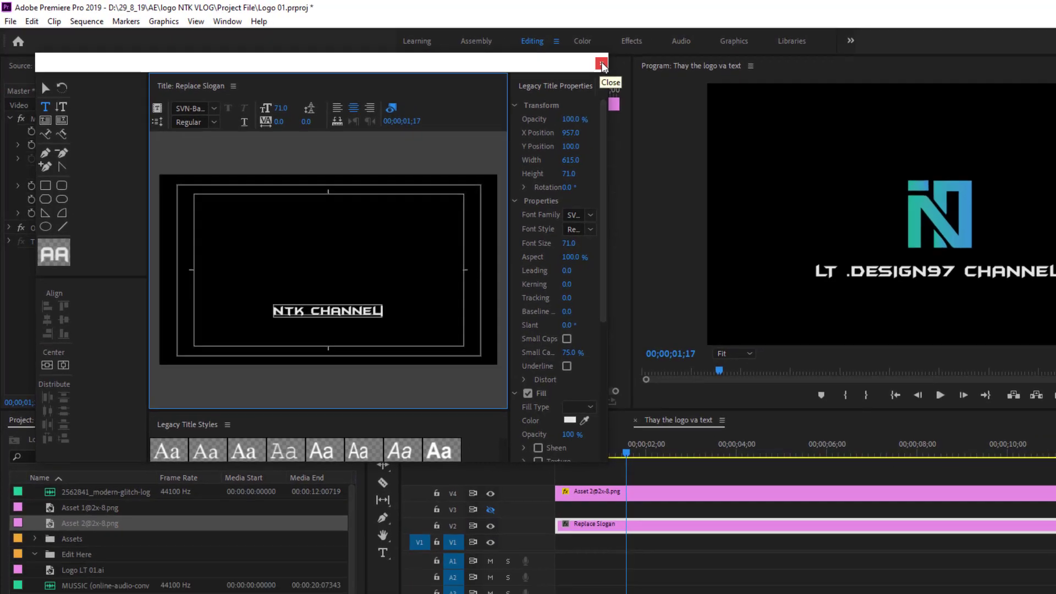
click(657, 70)
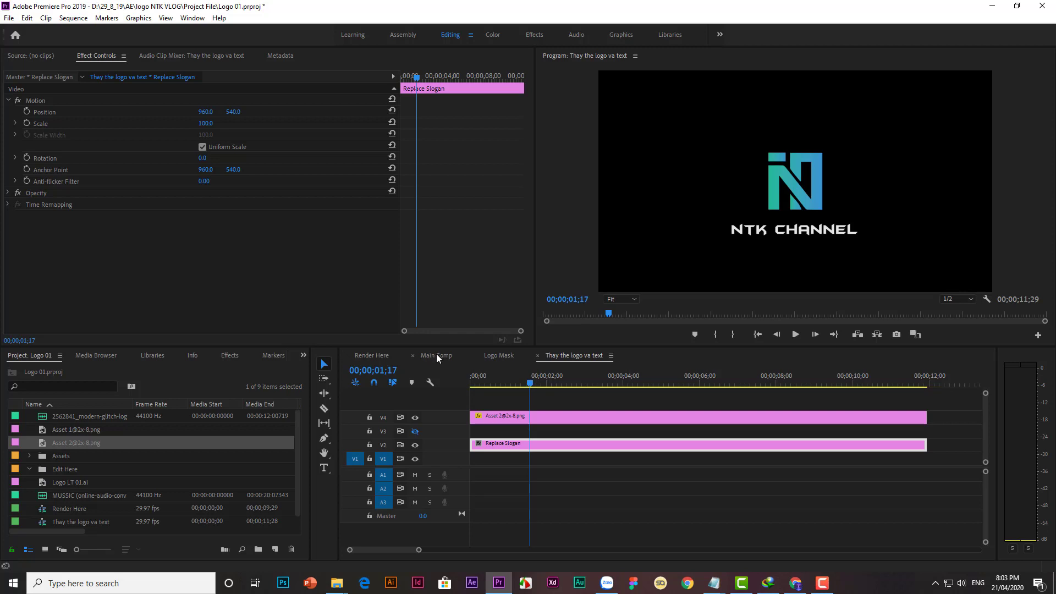
Open the Render Here sequence and play through the logo animation to review the replaced logo and slogan.
click(377, 355)
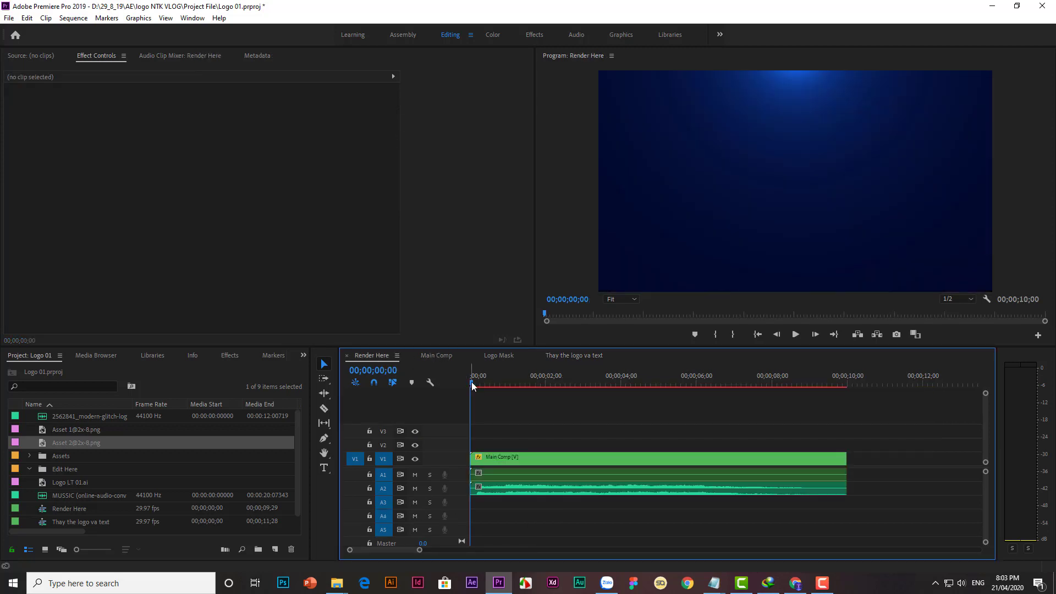
drag(471, 381, 542, 387)
click(796, 334)
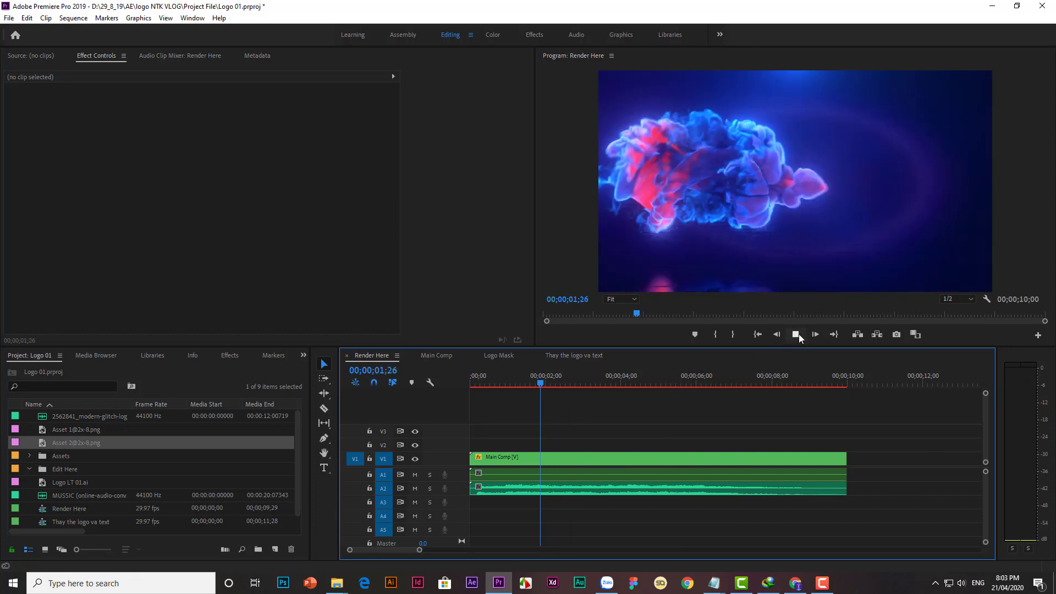
click(557, 382)
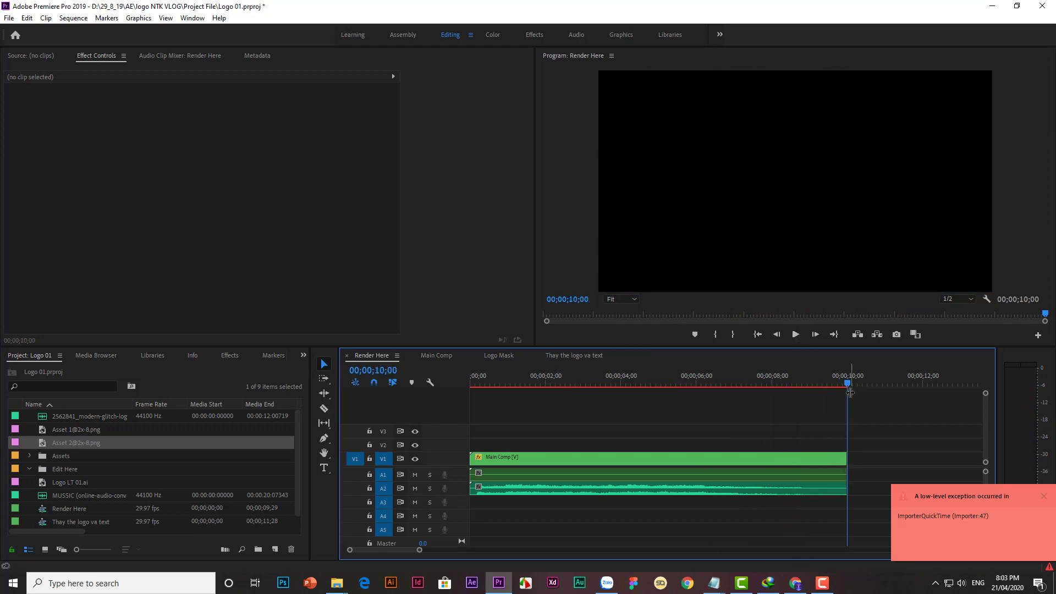
drag(846, 384, 599, 431)
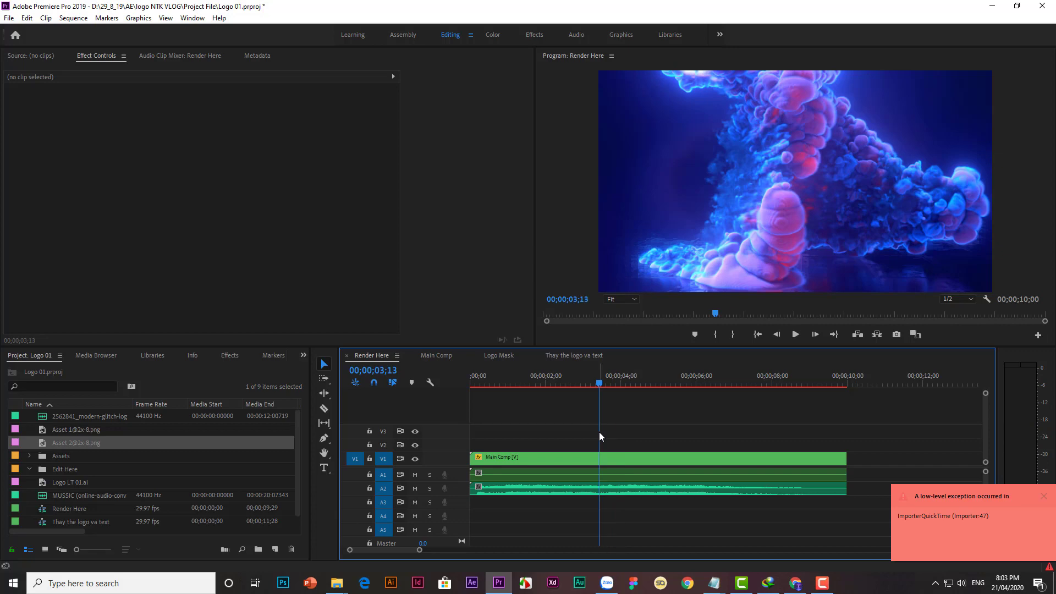
key(space)
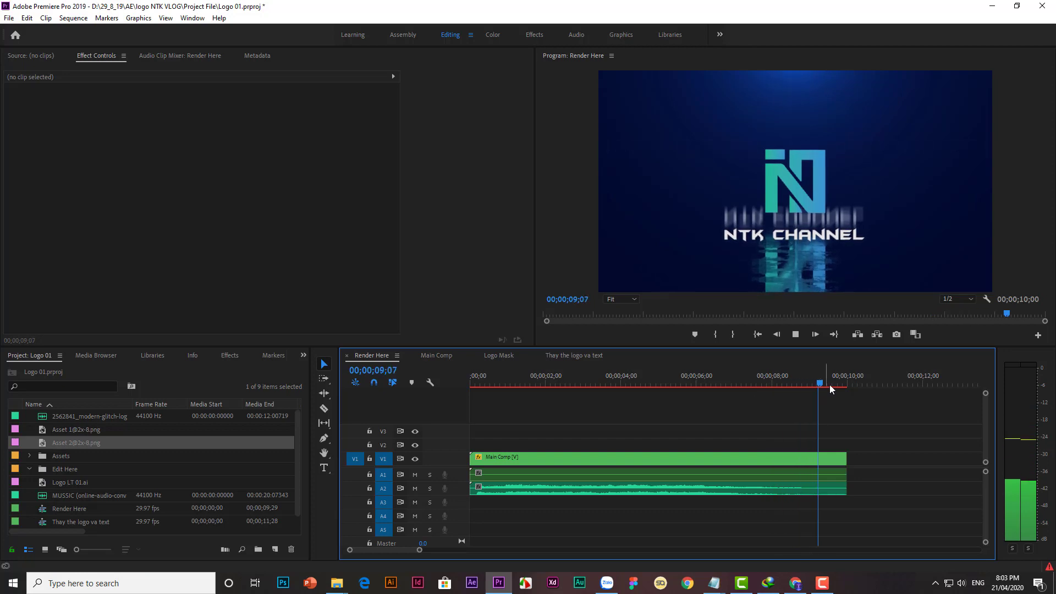
drag(843, 380, 571, 381)
key(space)
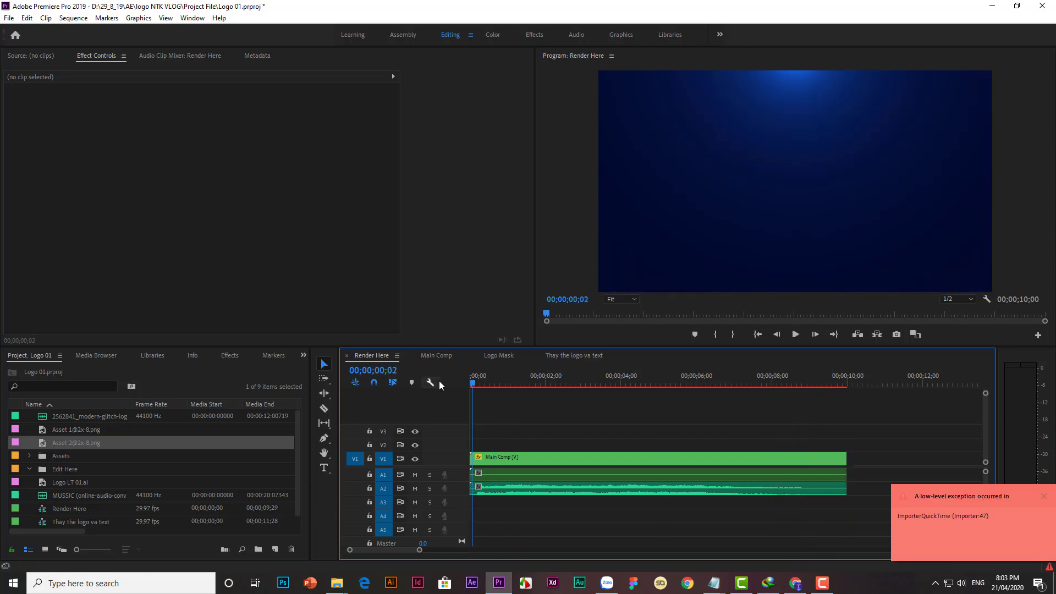
click(795, 335)
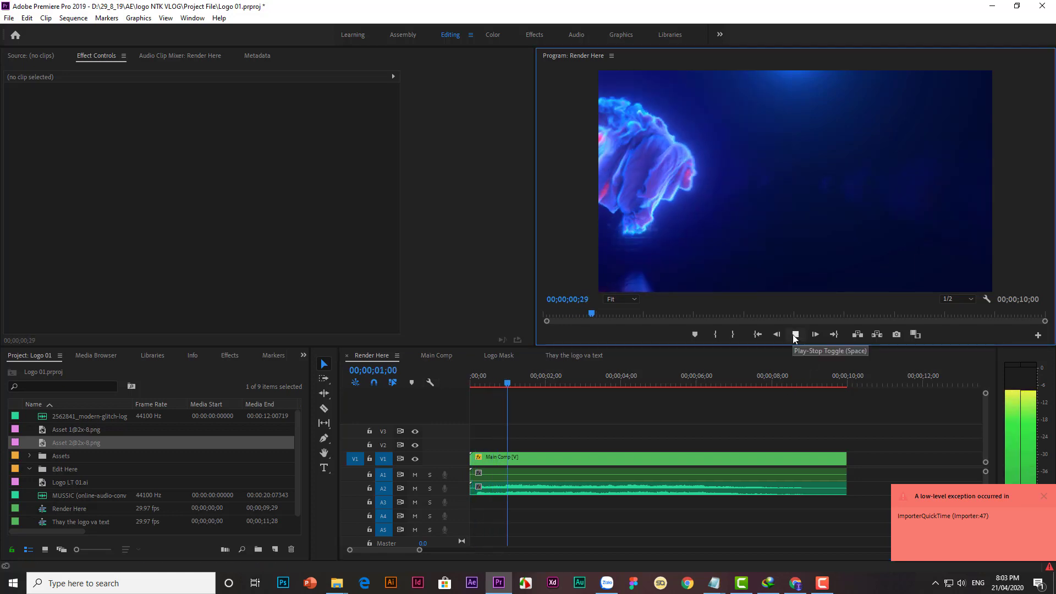